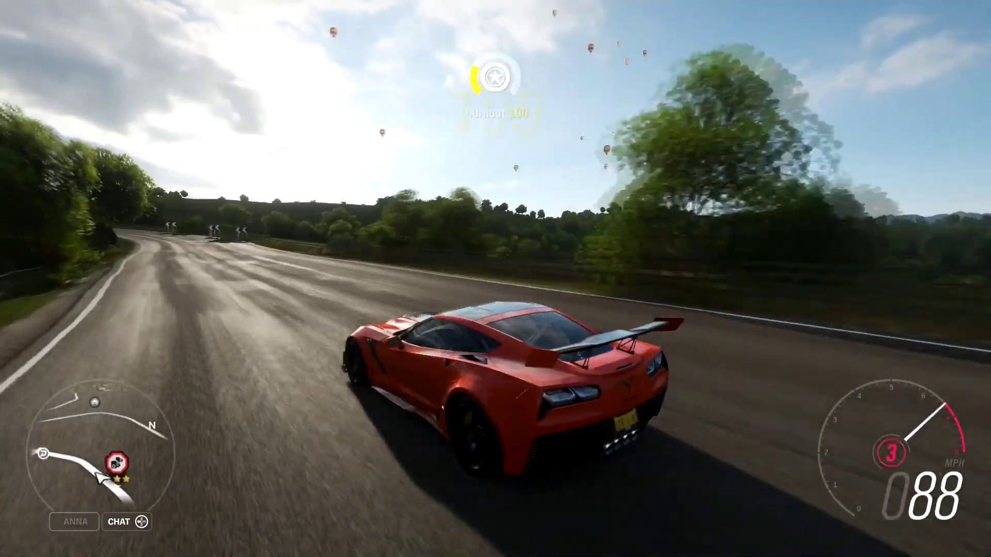
Switch the Corvette, cruising at about 88 mph, to the in-car cockpit camera.
key(c)
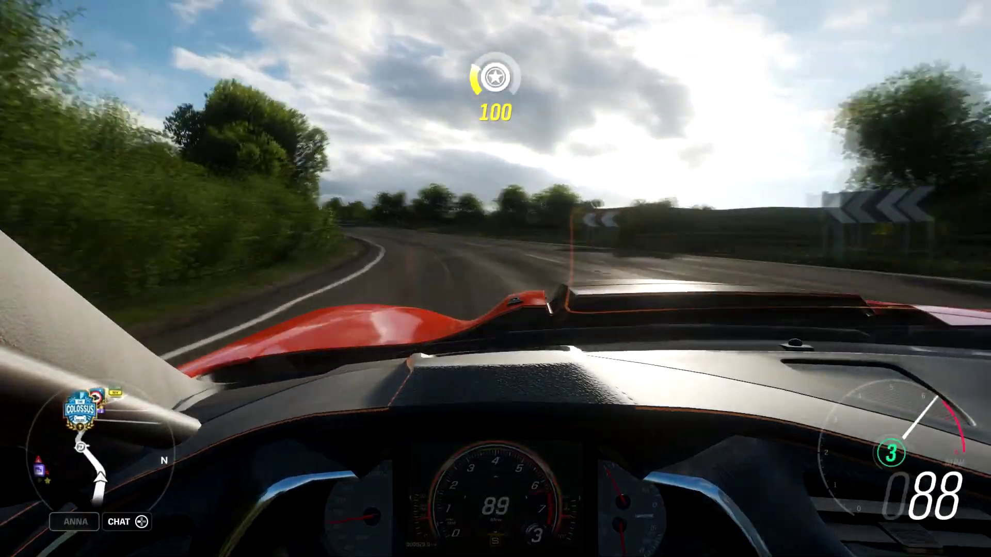
Return to chase camera, brake and steer left off the road into the field.
key(c)
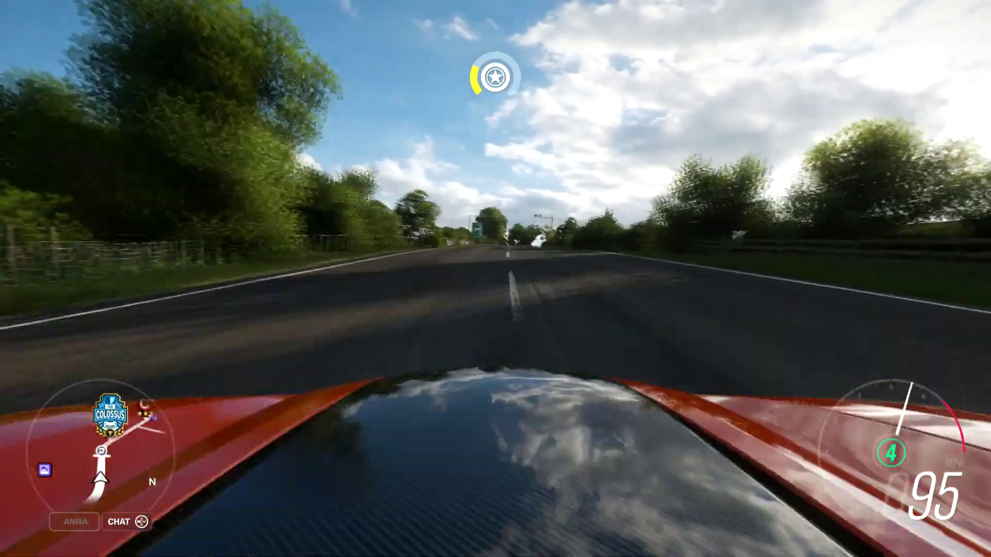
key(c)
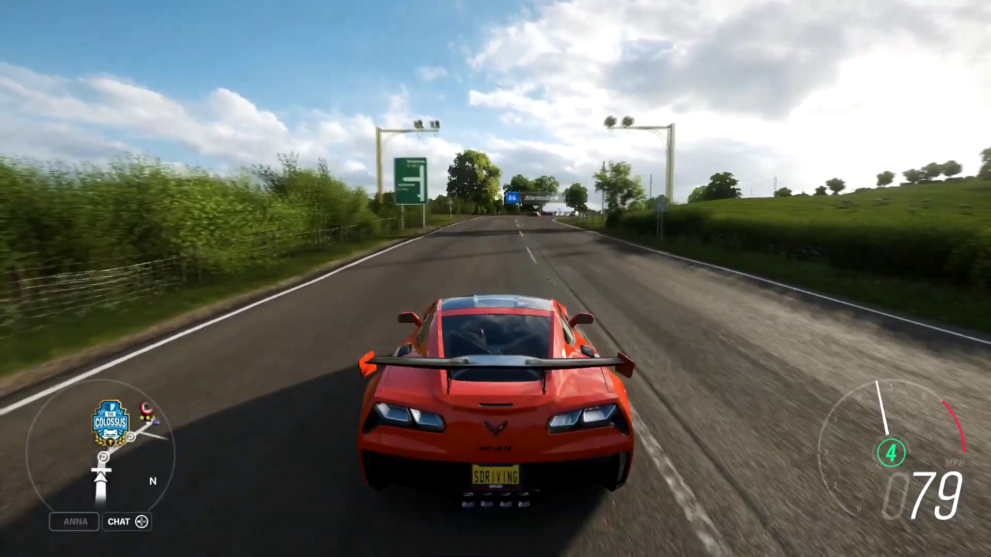
key(s)
key(a)
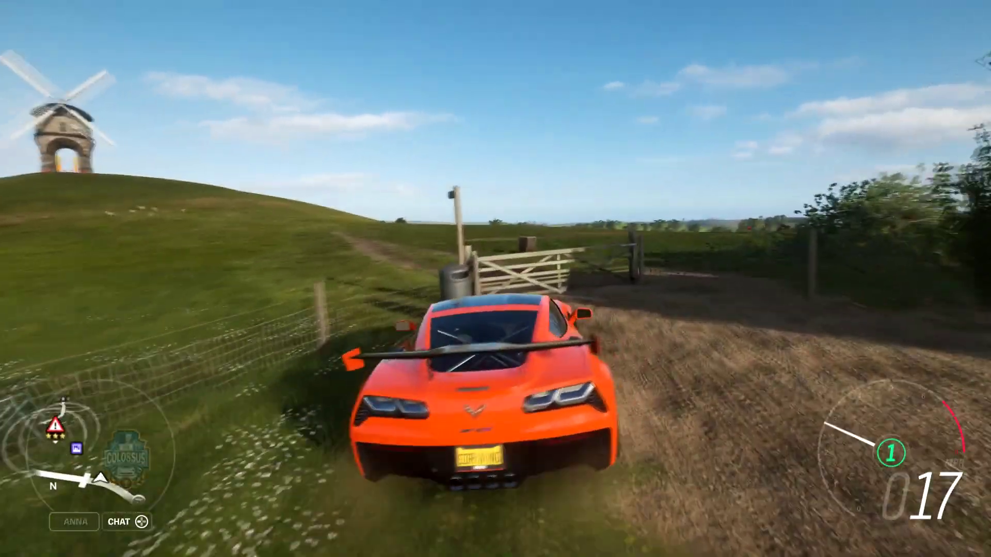
key(w)
Drive the dirt track up the windmill hill and slide to slow near the arch.
key(w)
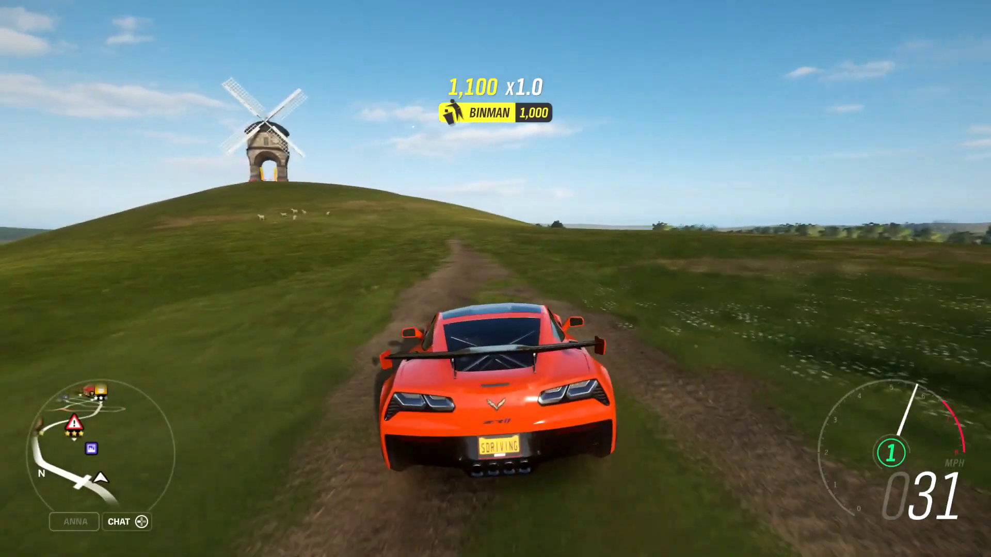
key(w)
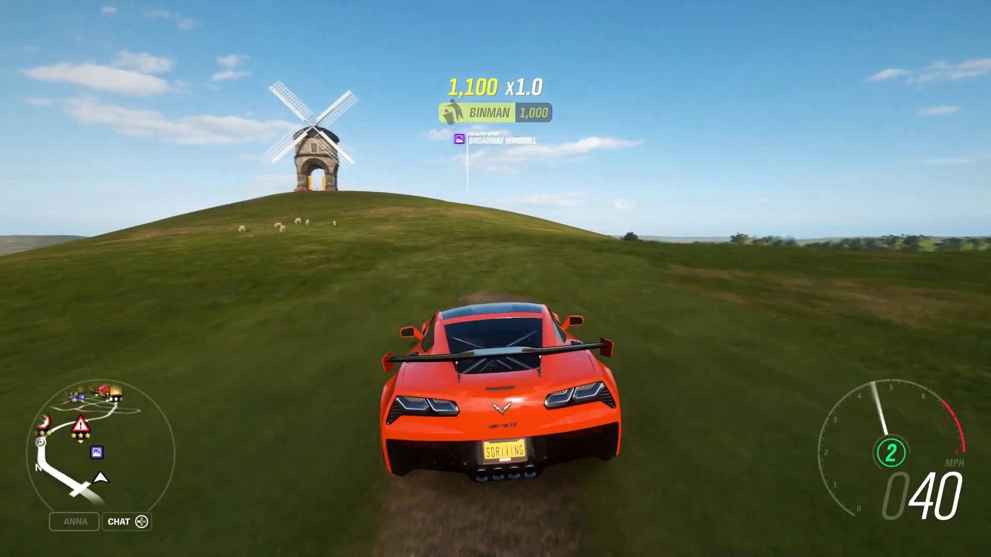
key(w)
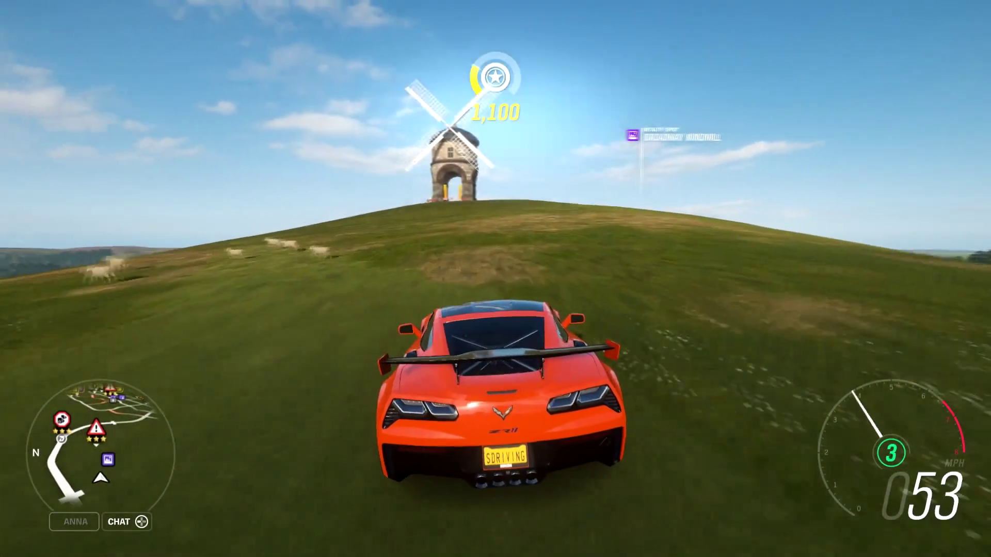
key(w)
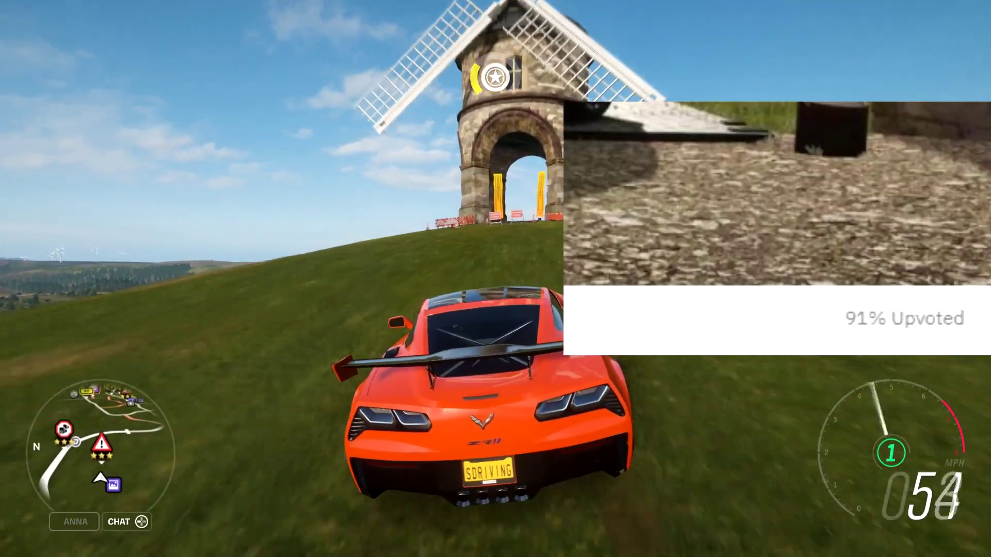
key(a)
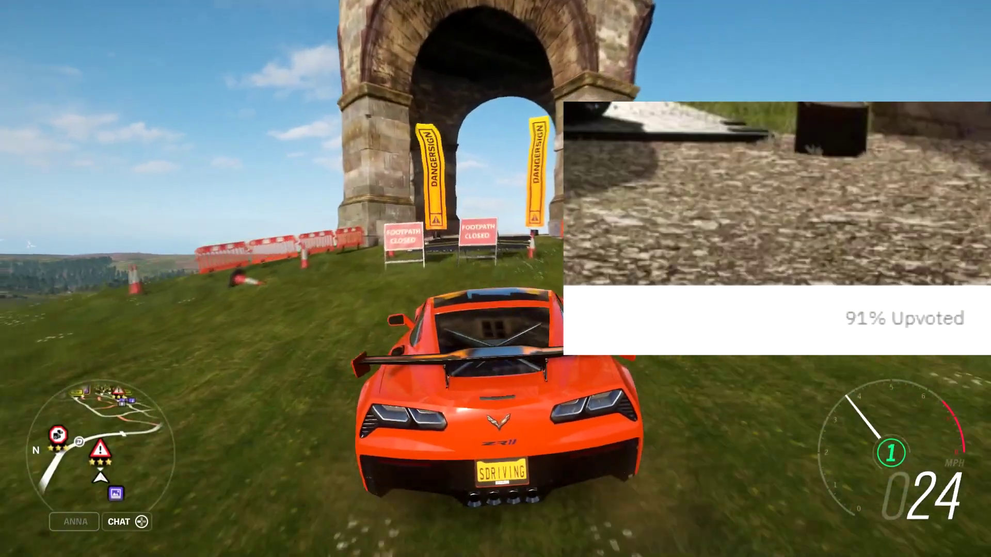
Manoeuvre around the arch pillars and park under the arch on the cobblestones.
key(w)
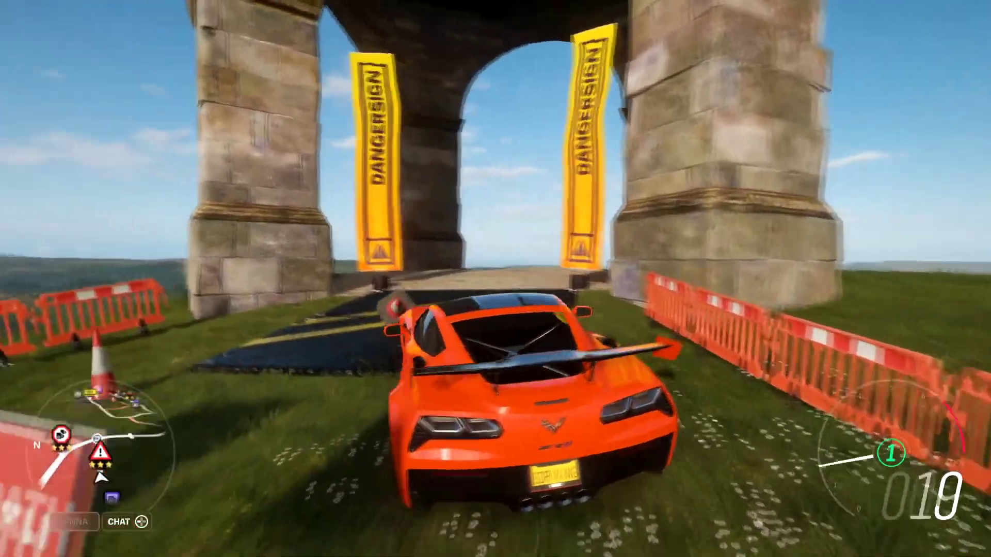
key(d)
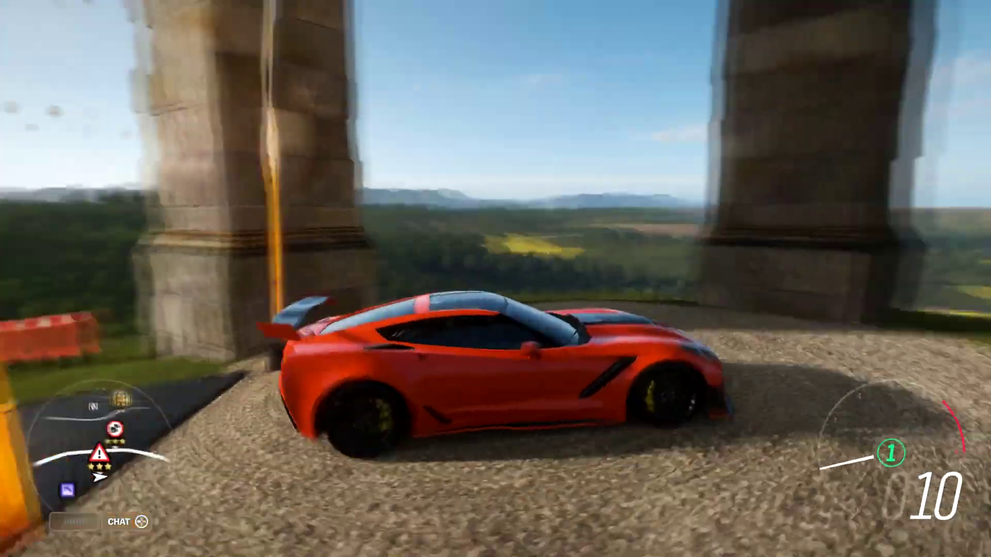
key(d)
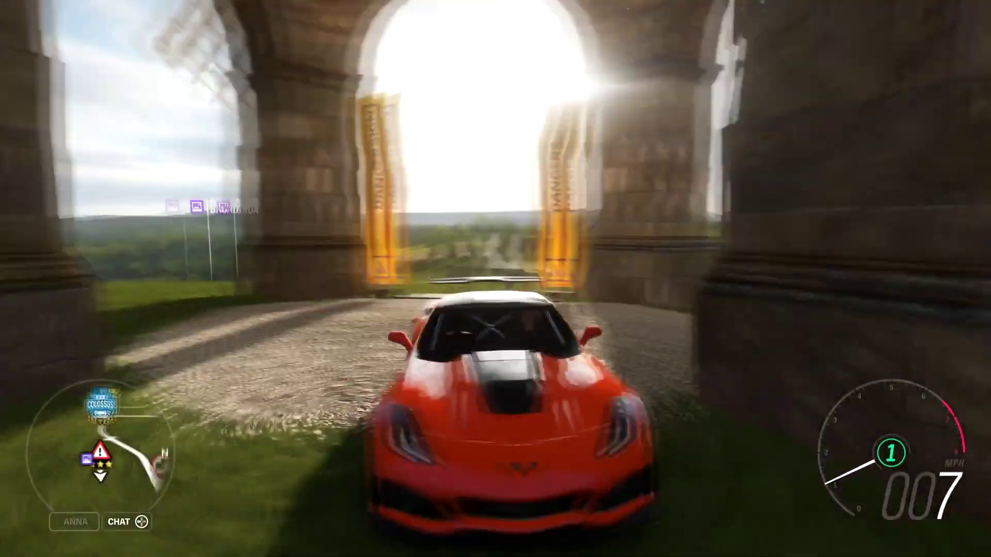
key(w)
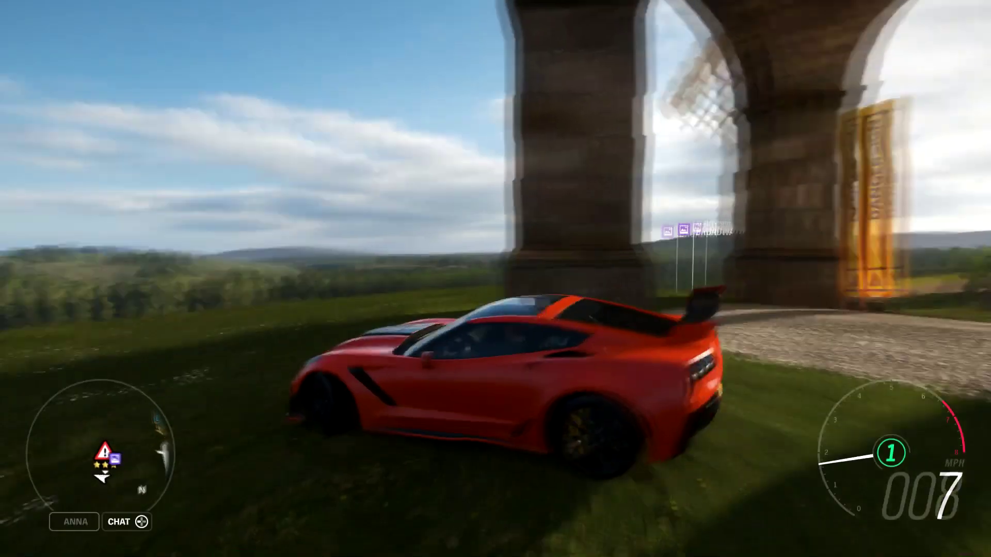
key(d)
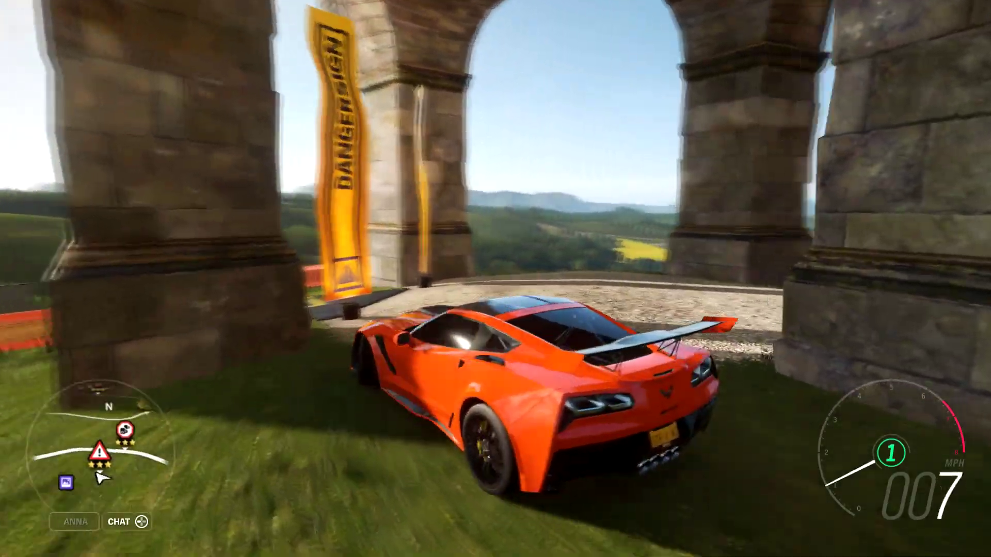
key(a)
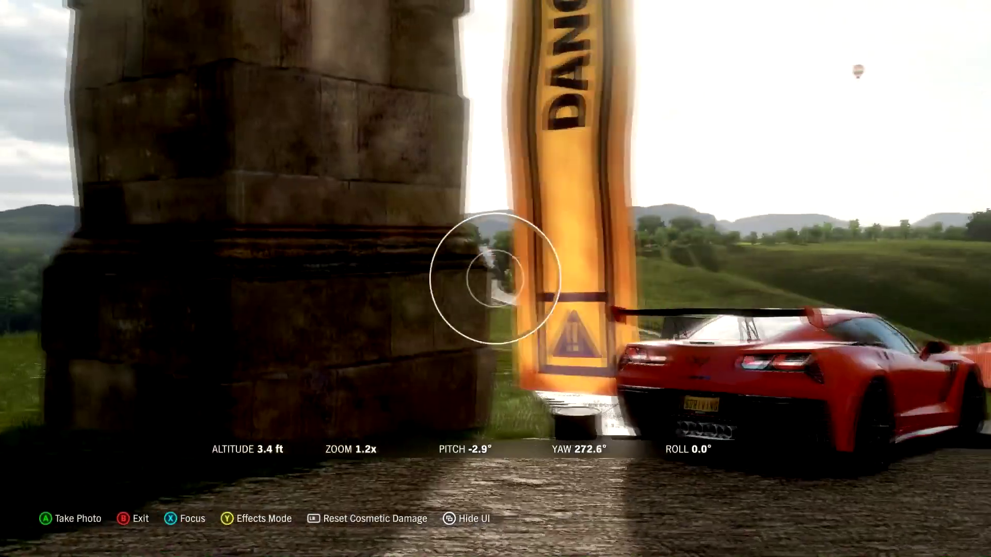
Reset the Corvette's cosmetic damage and restore photo effects to their default values.
key(r)
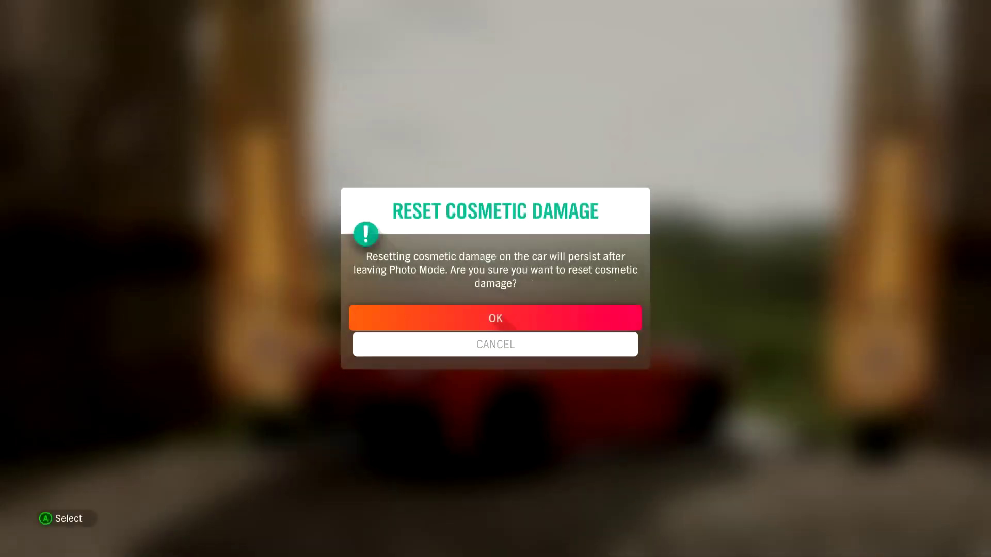
key(Return)
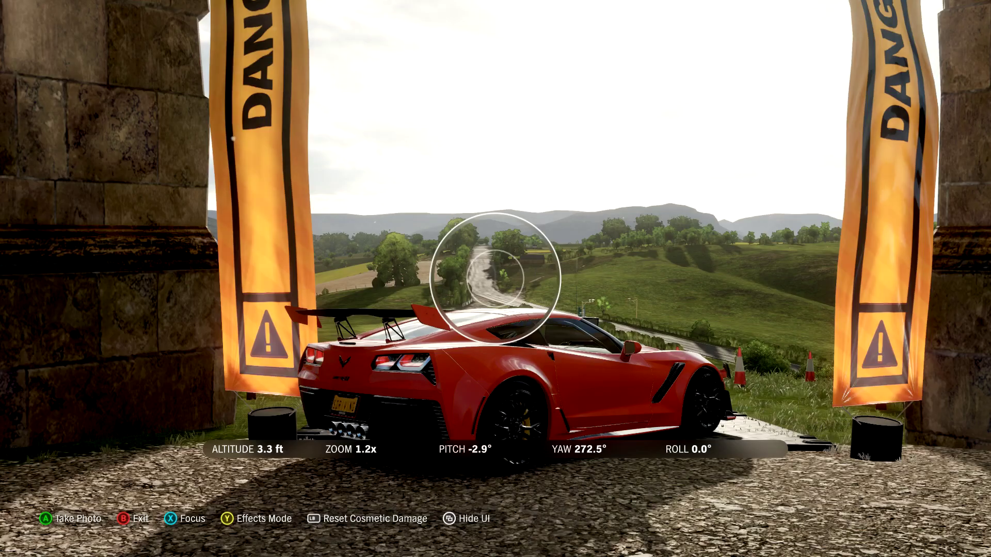
key(y)
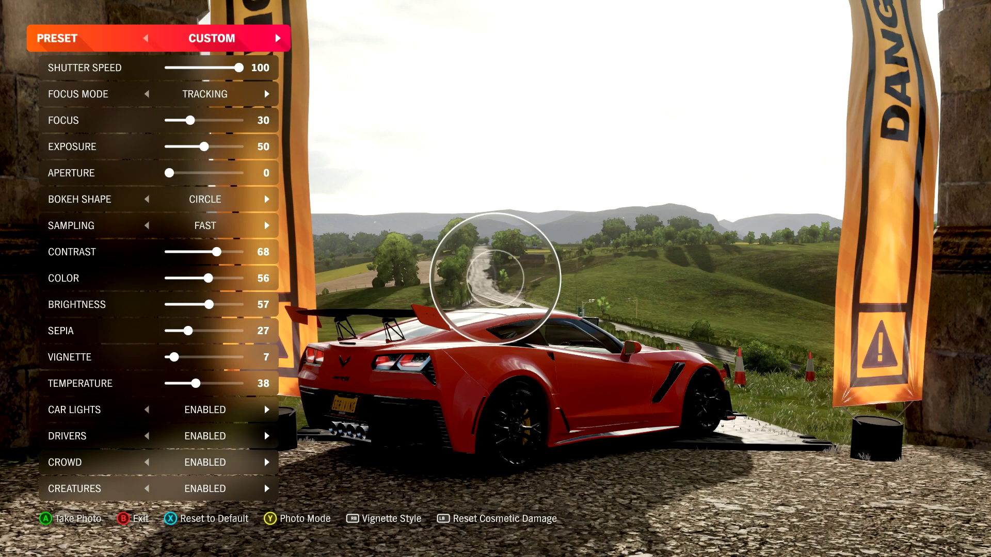
key(x)
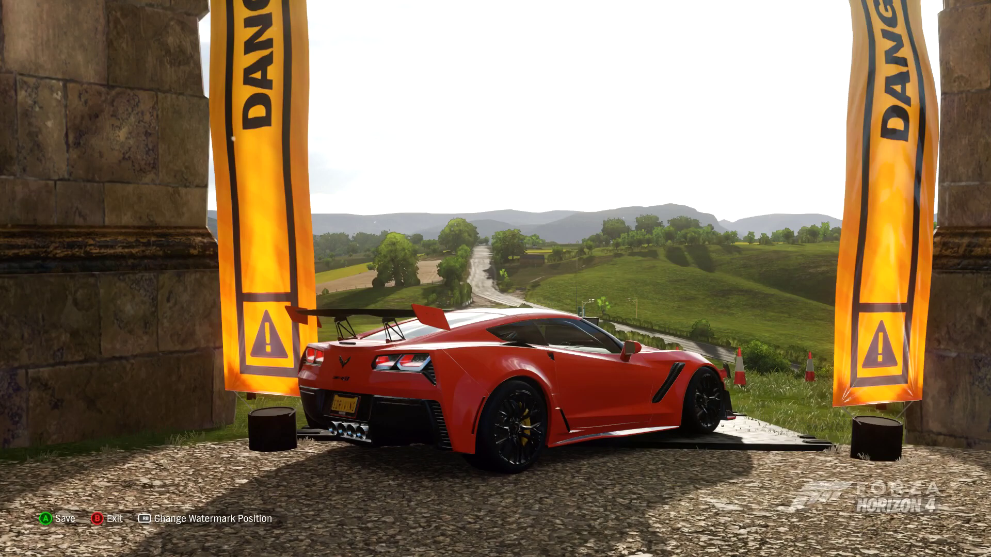
Move the watermark to the top-left, then save the photo as a new file.
key(BackSpace)
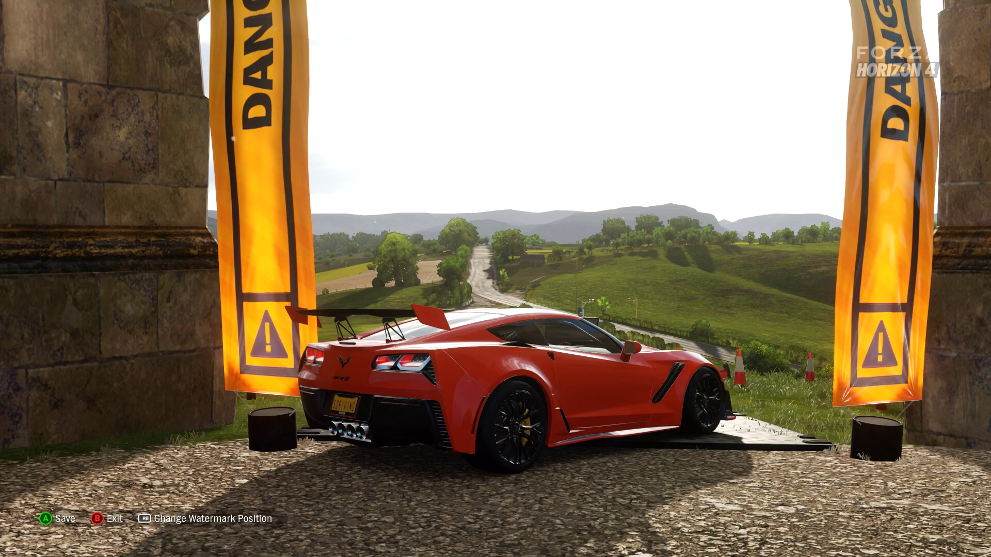
key(BackSpace)
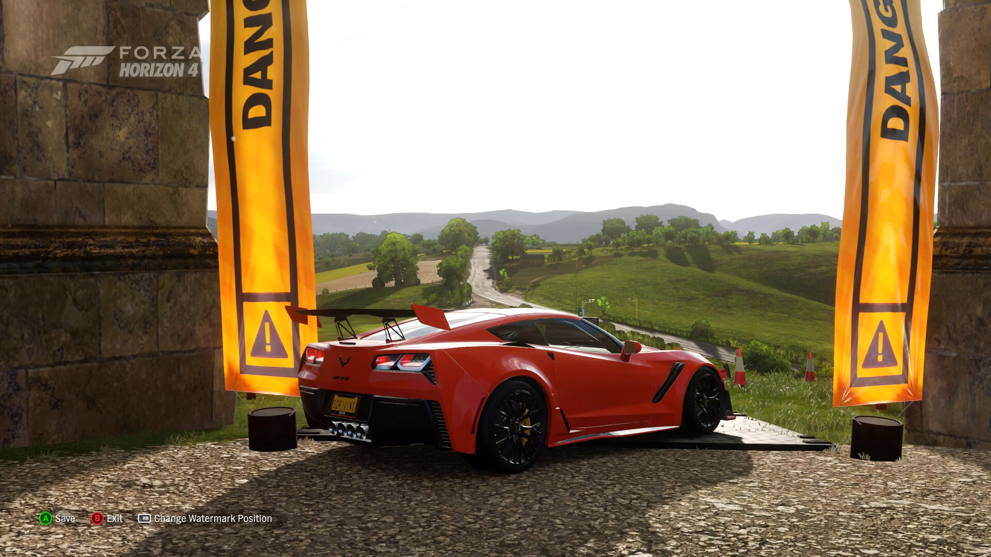
key(Return)
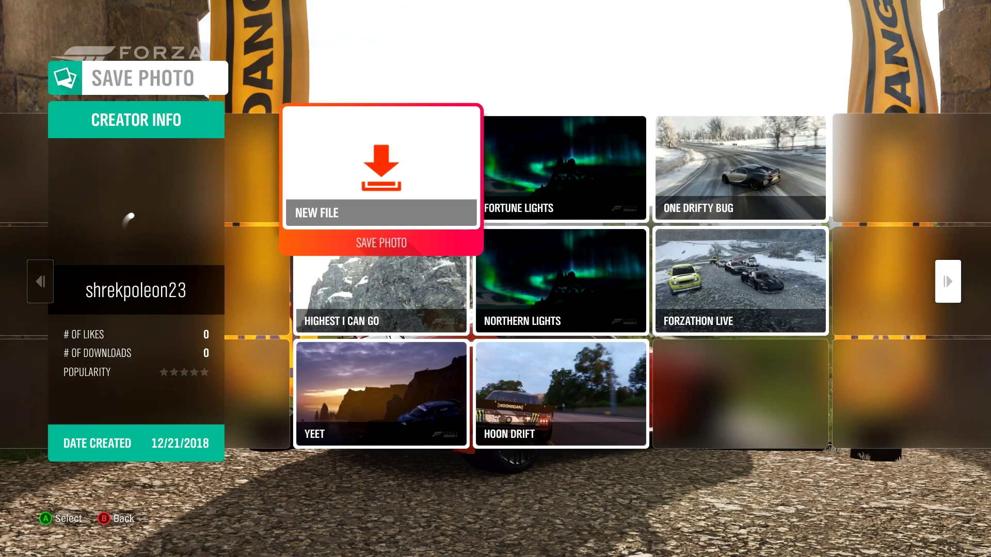
key(Return)
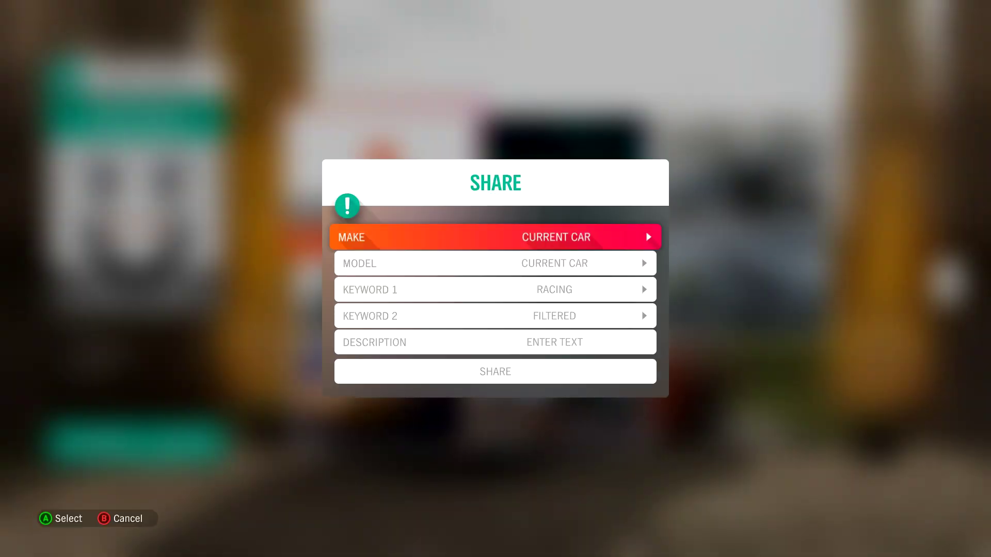
Set share details to car make Current Car with keywords Scenery and Untouched.
key(Right)
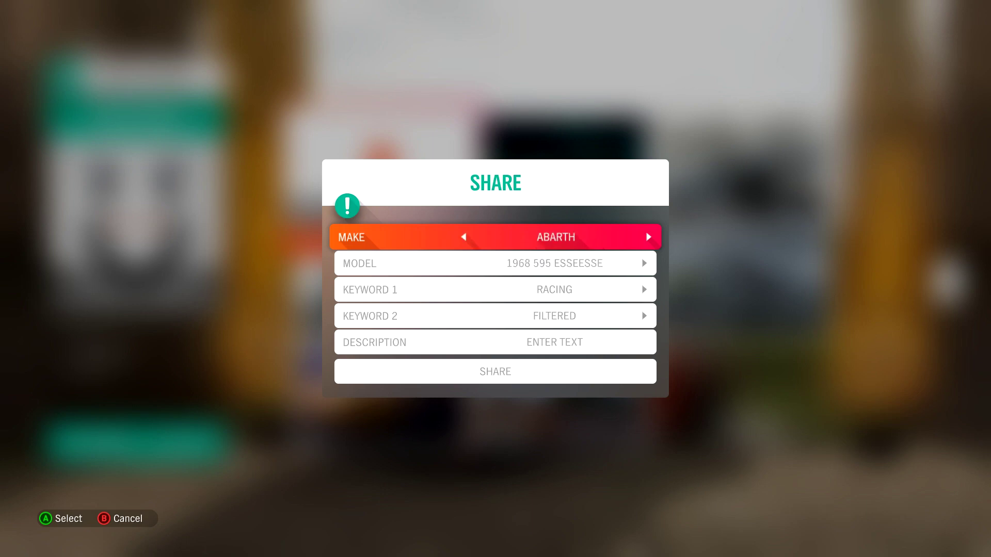
key(Right)
key(Right)
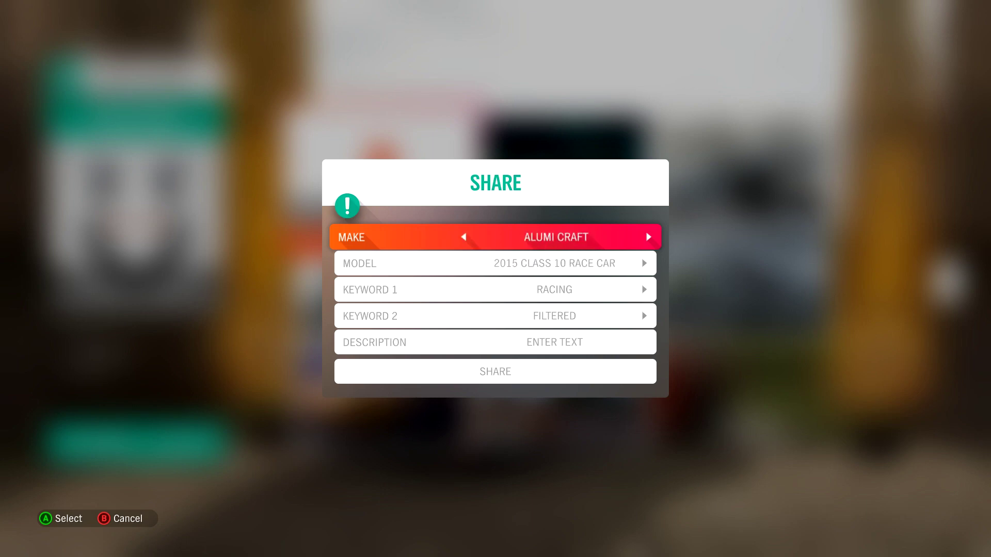
key(Left)
key(Left)
key(Left)
key(Down)
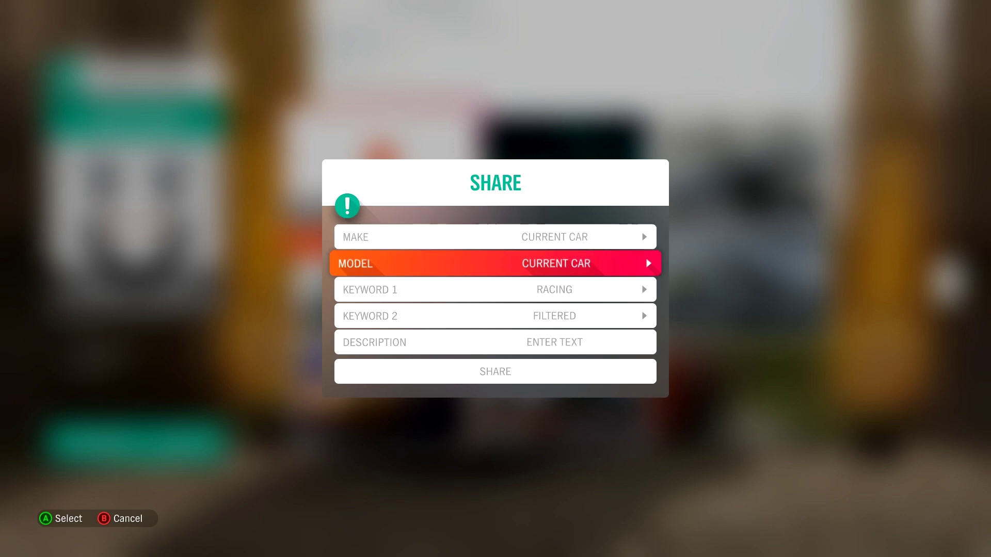
key(Down)
key(Right)
key(Down)
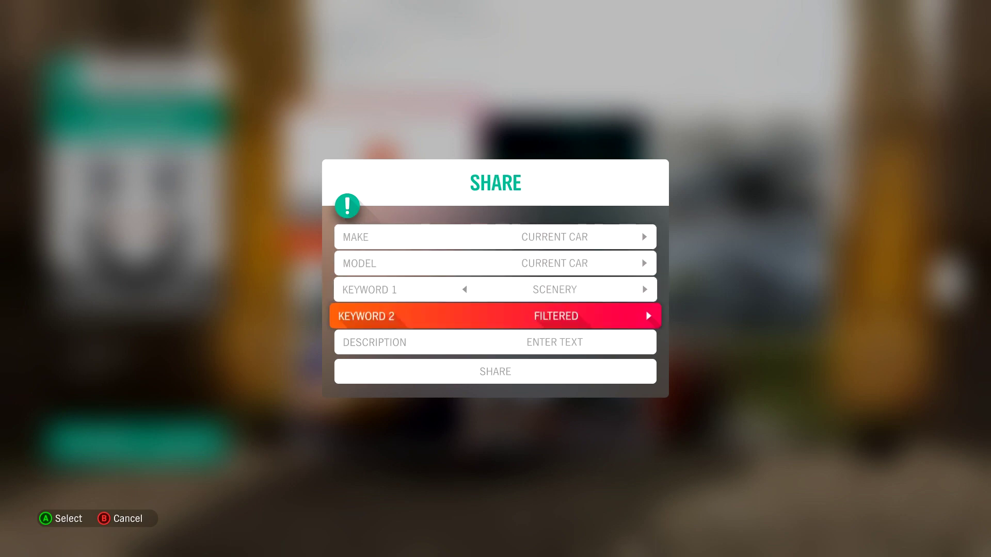
key(Right)
key(Right)
key(Right)
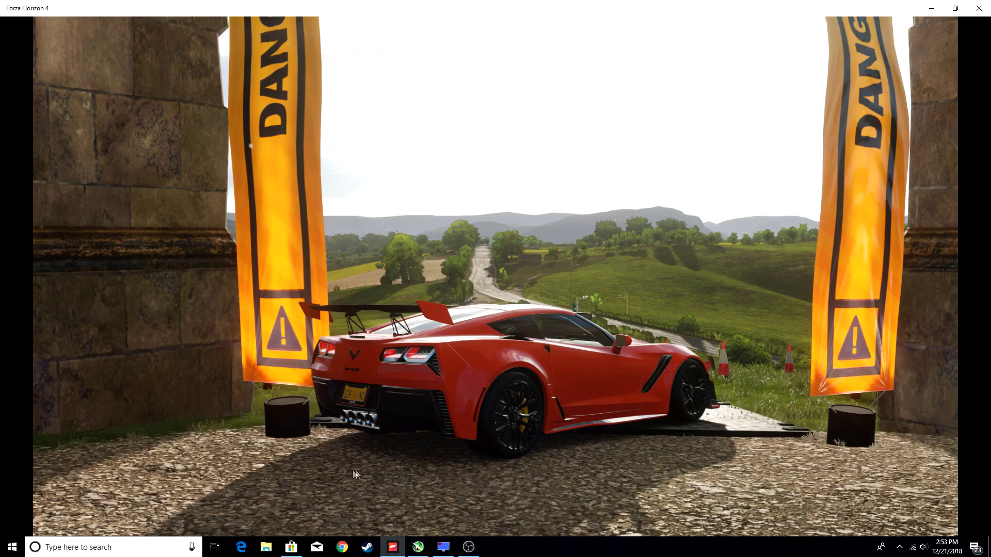
Launch Snipping Tool from Windows search and begin a new snip at the game's top-left.
click(146, 547)
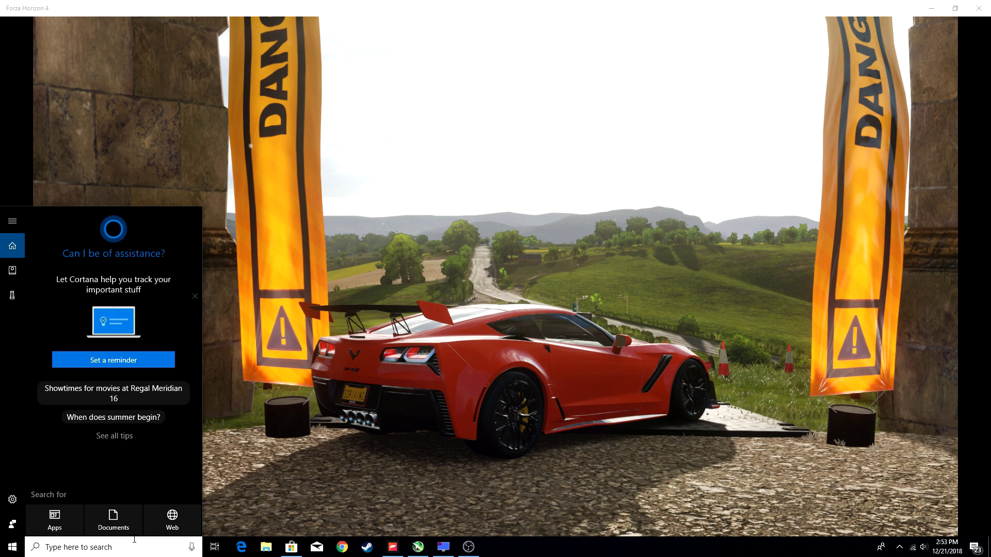
text(sni)
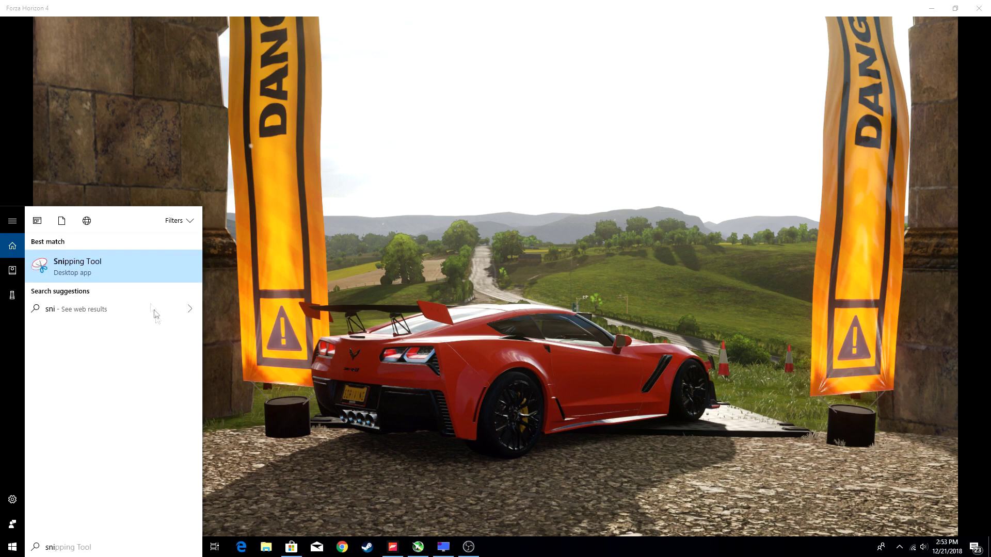
click(131, 265)
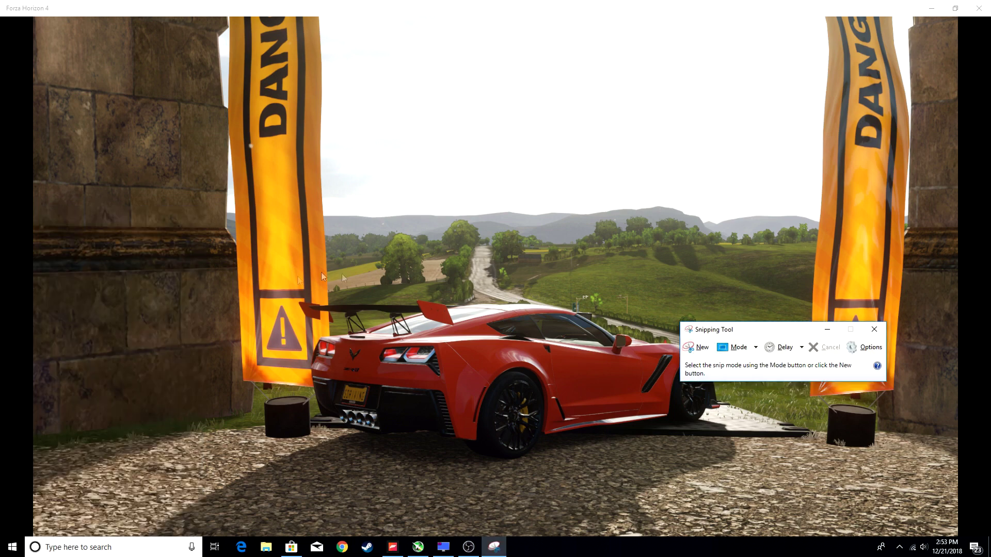
click(698, 348)
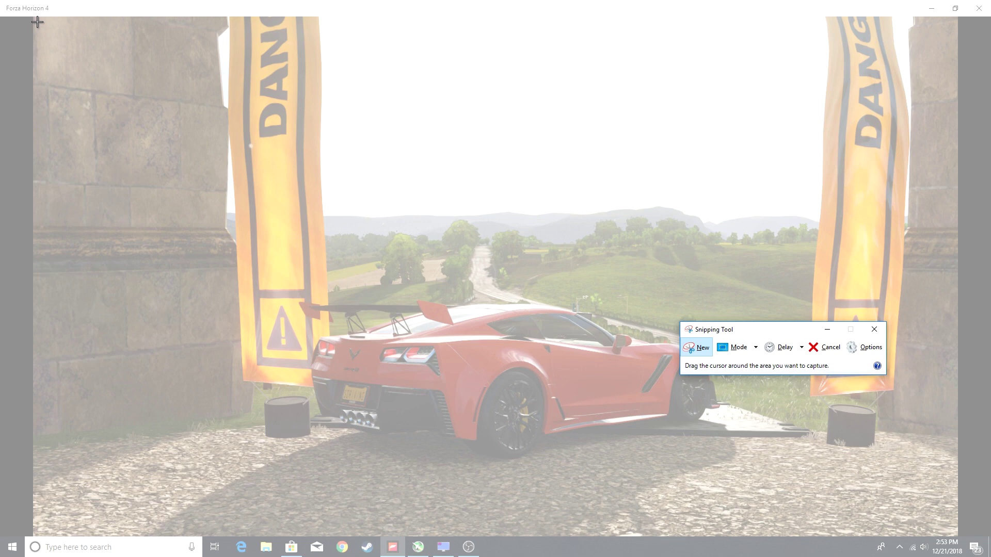
mouse_move(36, 21)
mouse_down()
mouse_move(110, 107)
mouse_move(671, 486)
mouse_move(896, 525)
mouse_up()
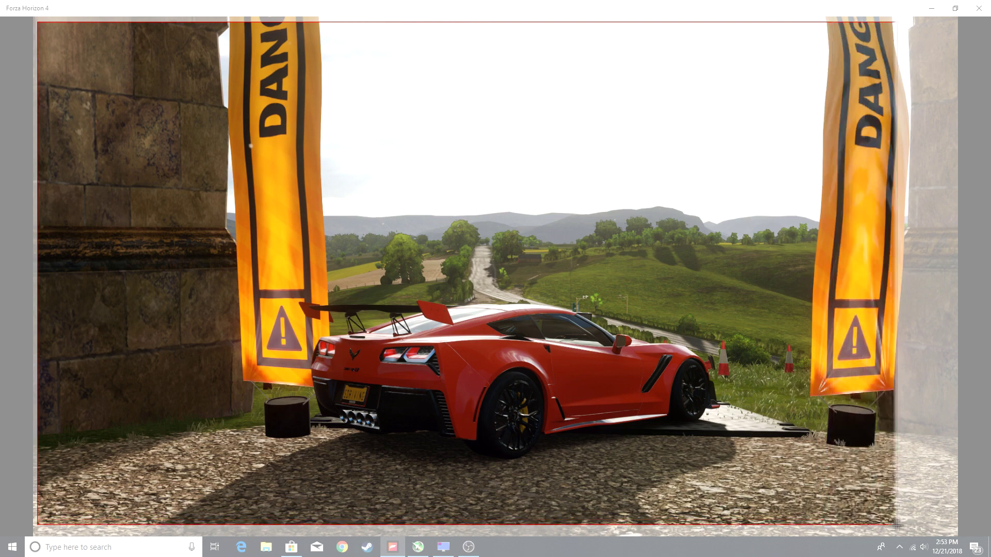
Complete the snip of the whole Corvette scene and choose Save As.
drag(896, 525, 958, 535)
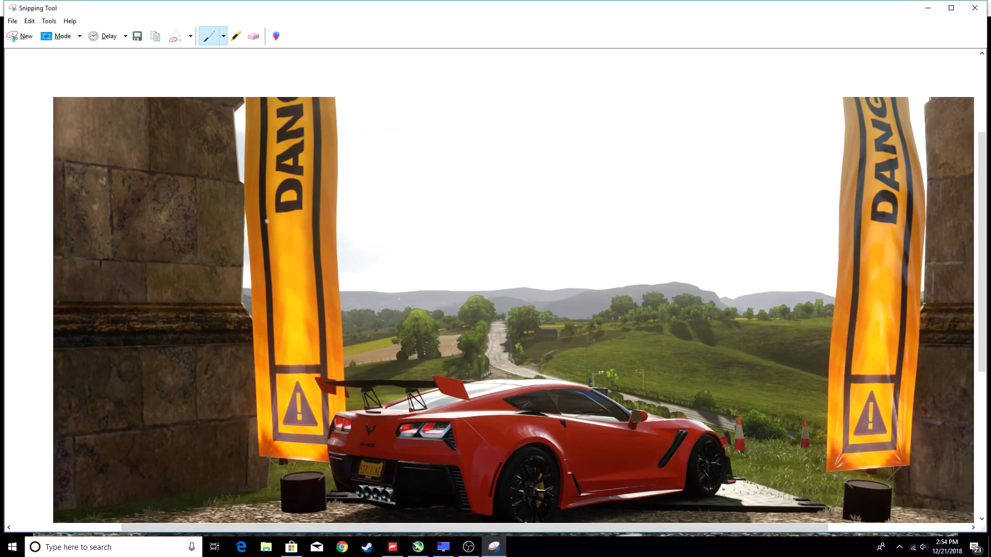
click(14, 21)
click(31, 44)
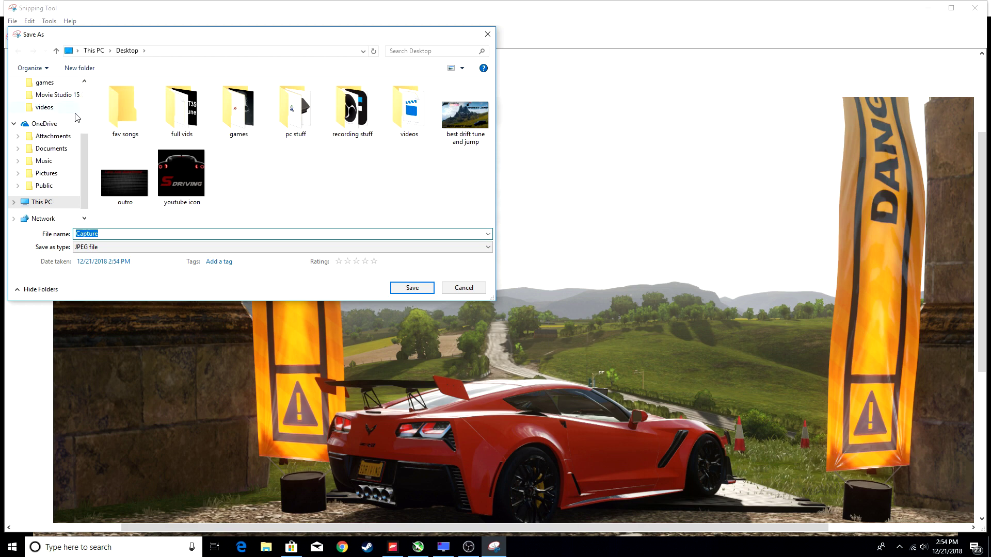
scroll(54, 179, up, 3)
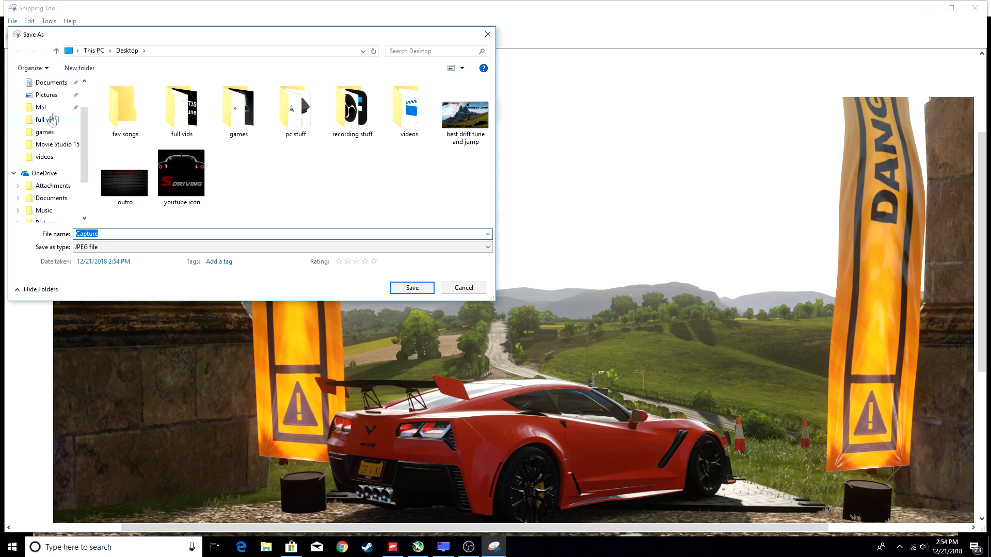